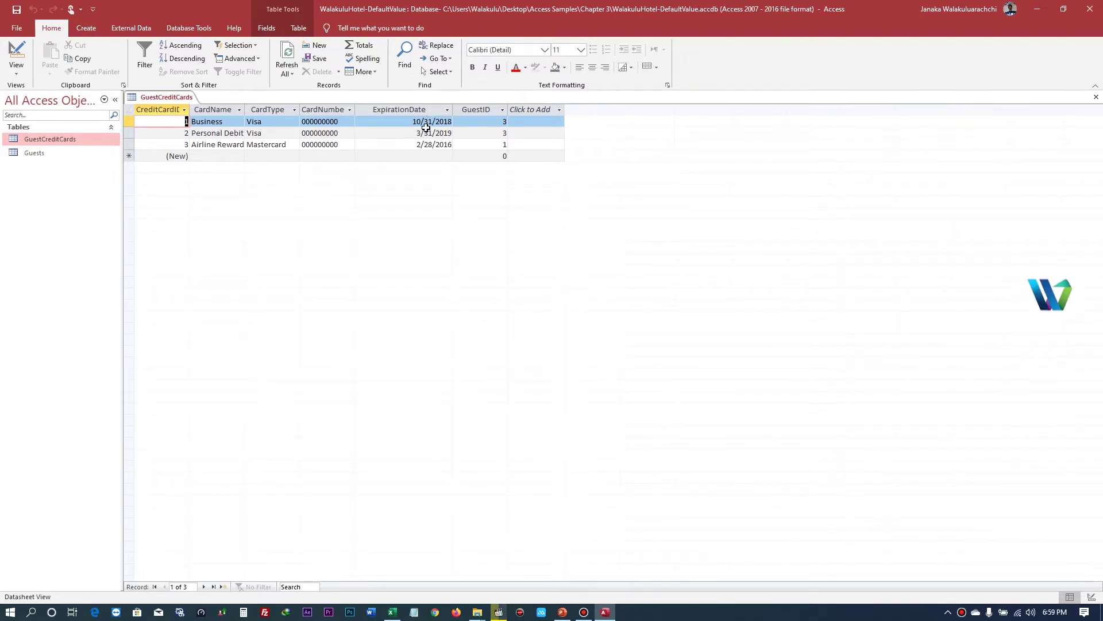
In the design of the GuestCreditCards table, set the ExpirationDate field's validation rule to >Date() using the Expression Builder
left_click(271, 111)
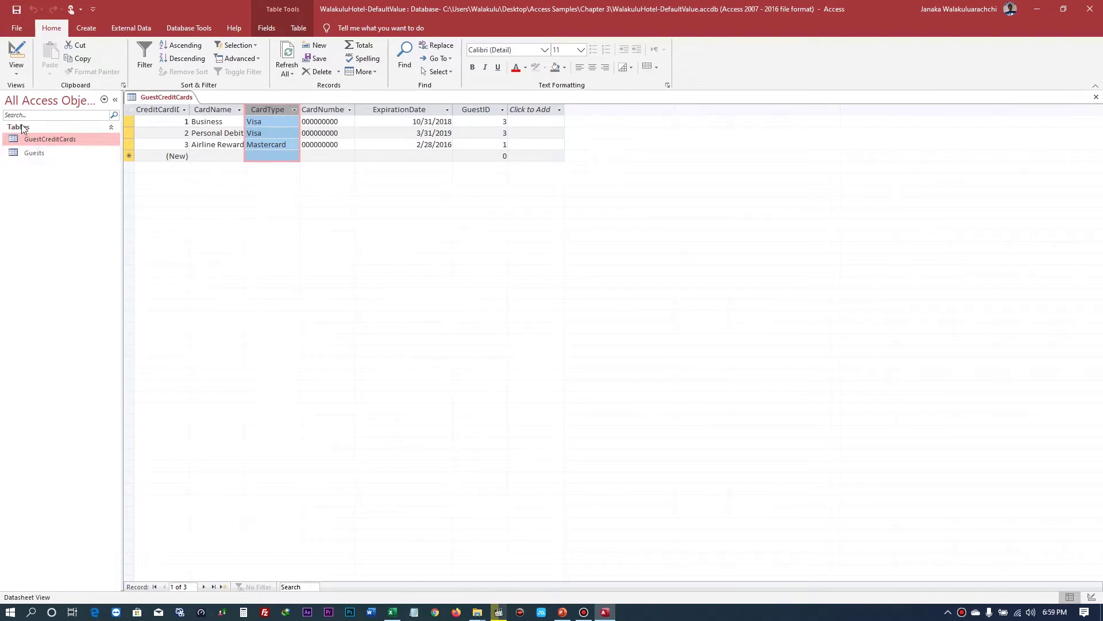
left_click(17, 51)
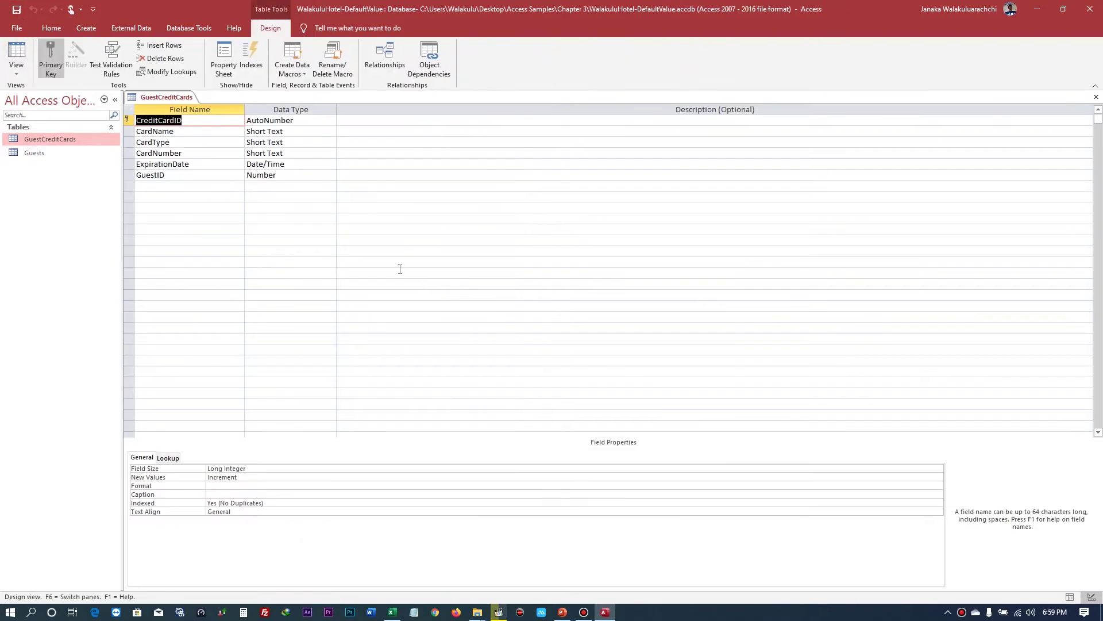
left_click(195, 164)
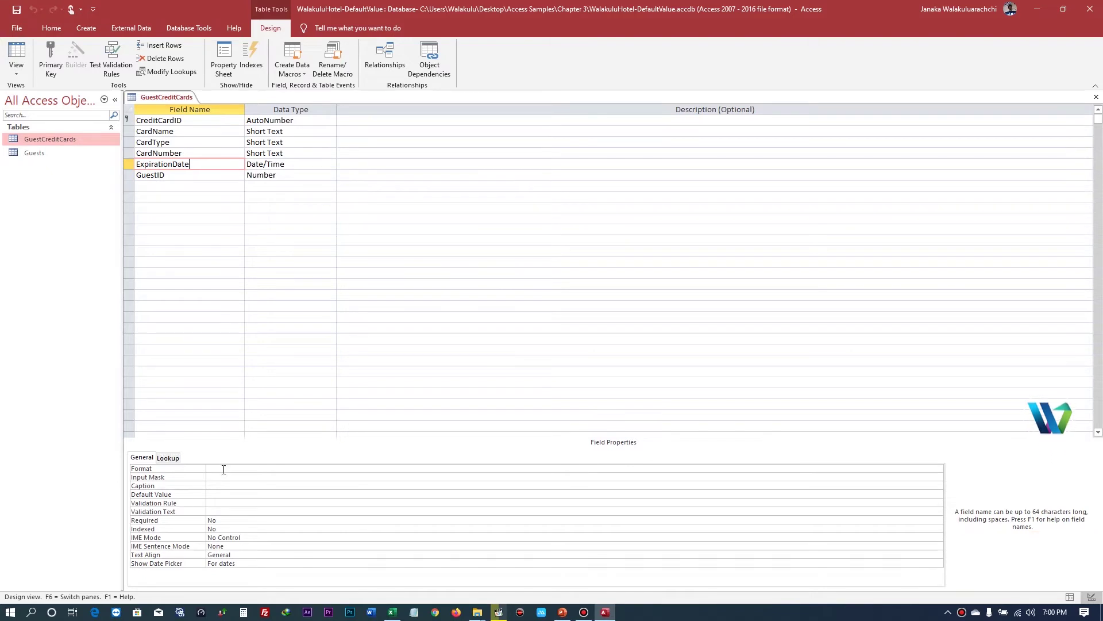
left_click(226, 502)
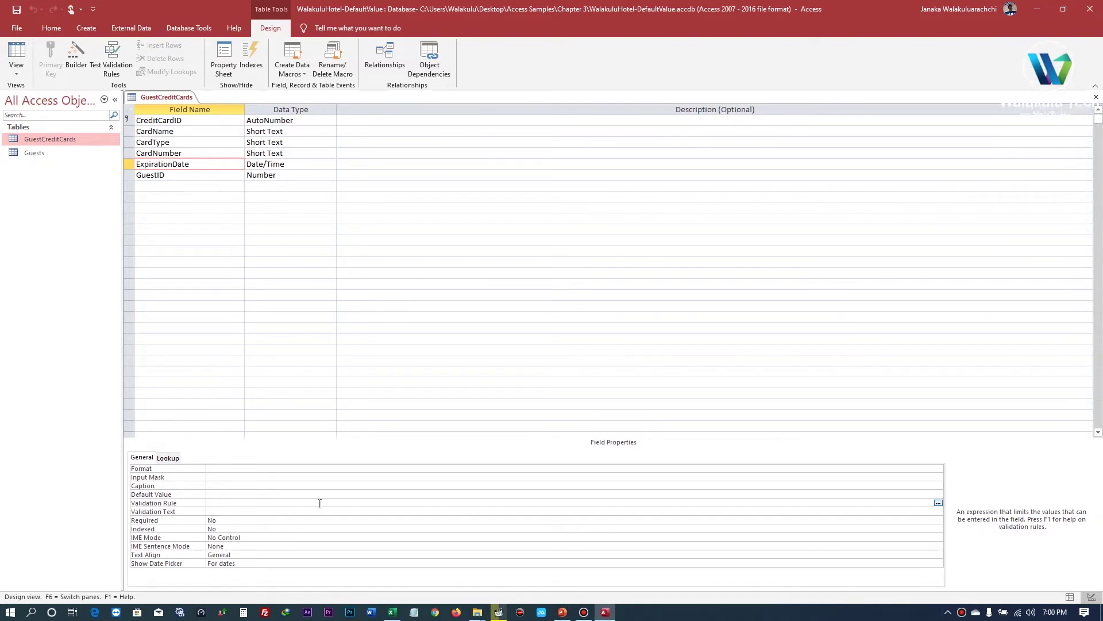
left_click(939, 503)
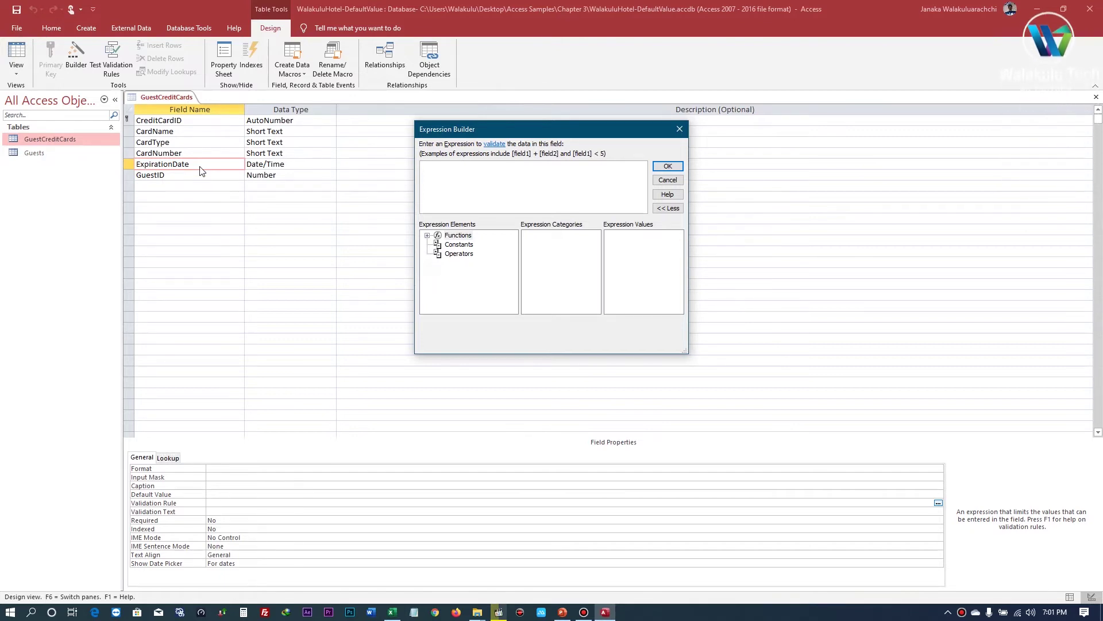
type(">")
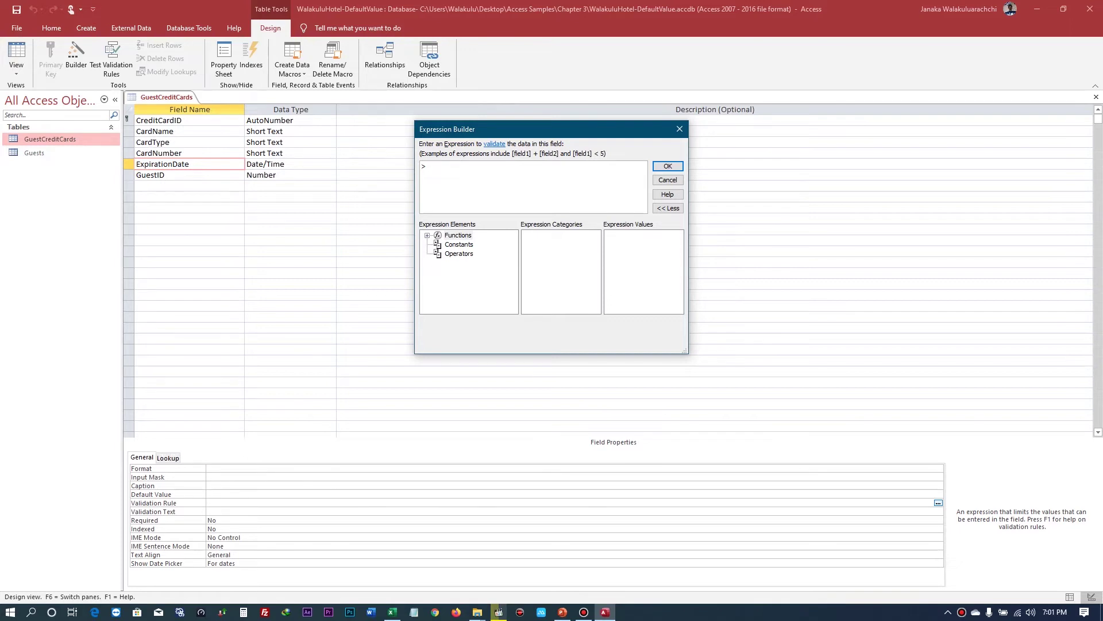
left_click(451, 171)
type(">D")
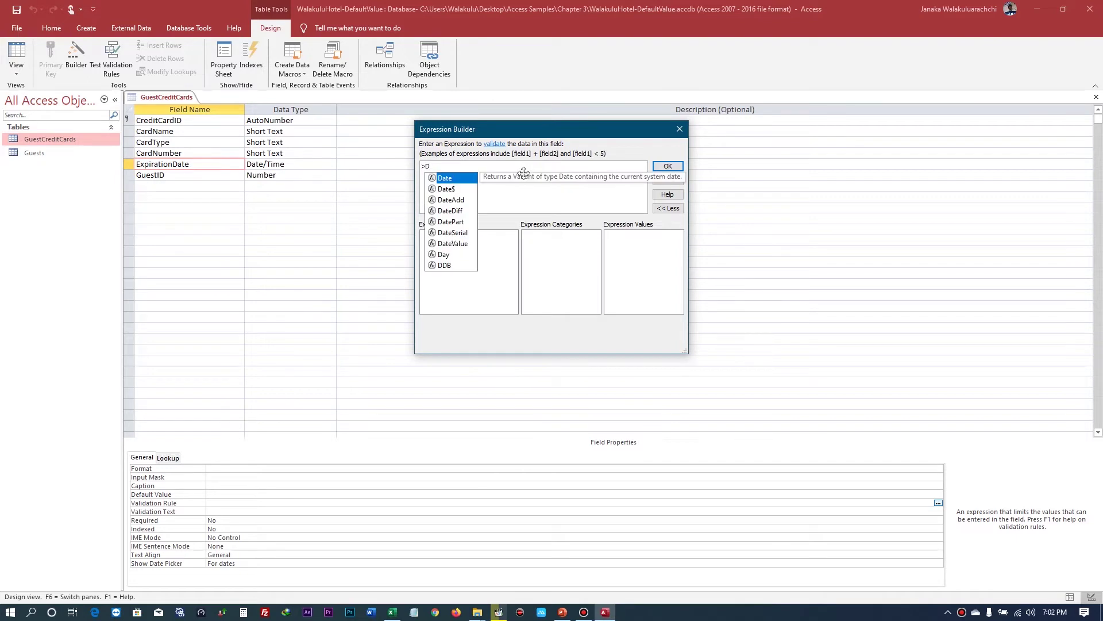
type("a")
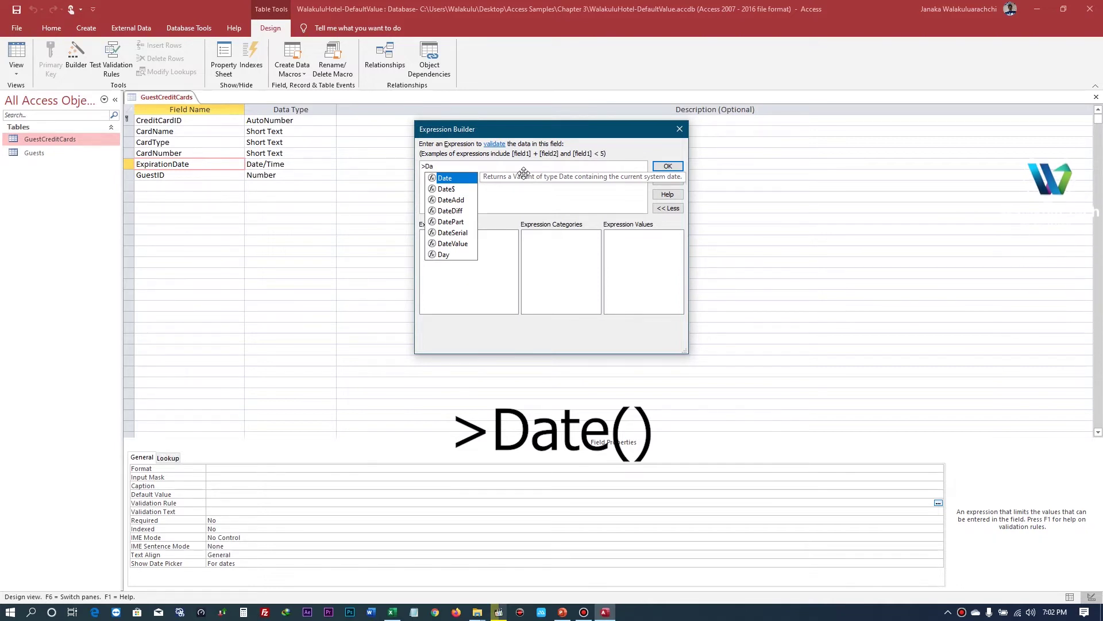
type("te")
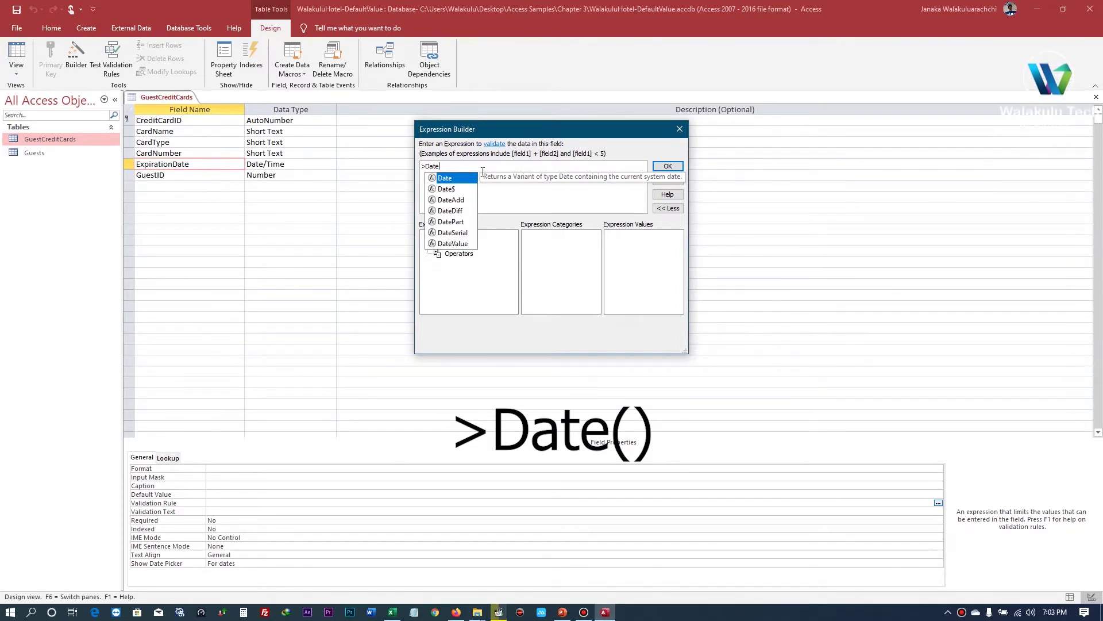
type("(")
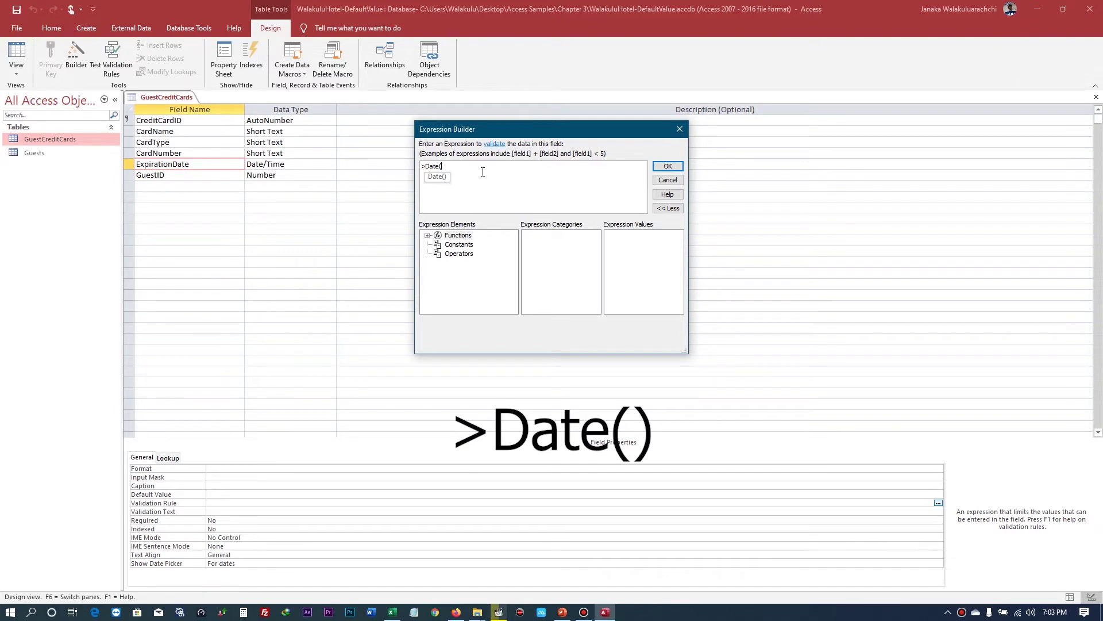
type(")")
left_click(668, 167)
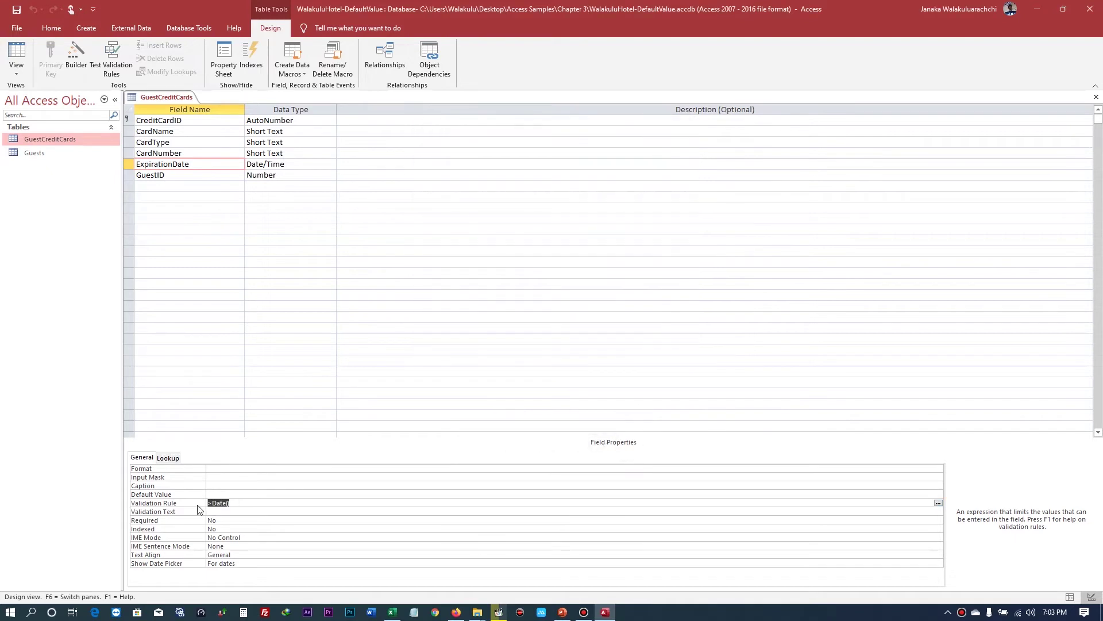
left_click(244, 504)
Set the ExpirationDate field's validation text to "The Credit Card you have entered has expired!"
left_click(231, 512)
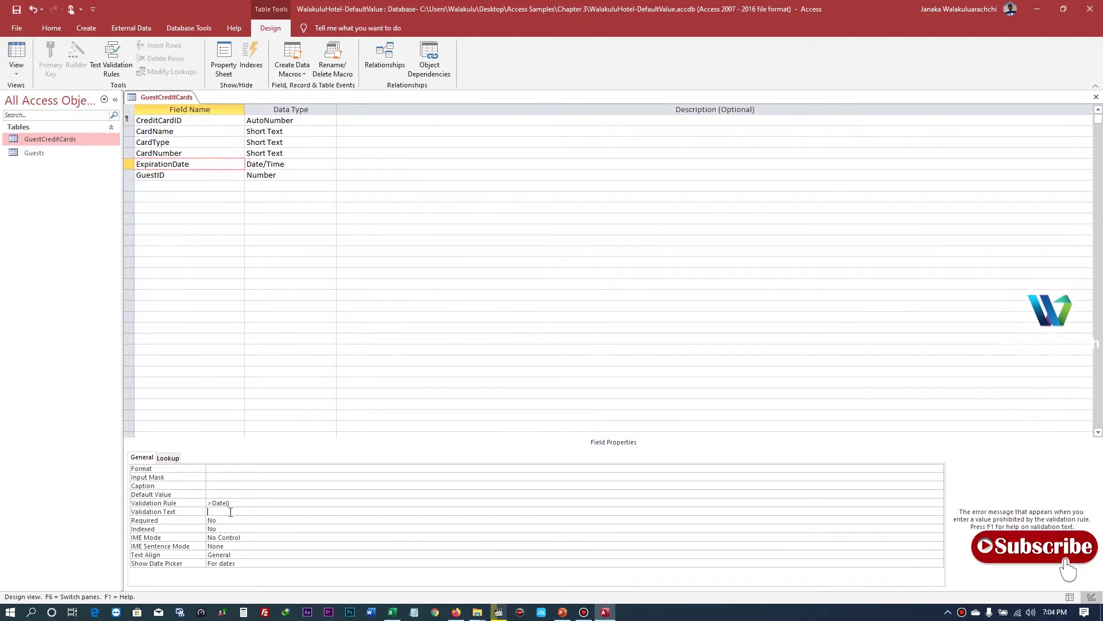
type("The Credit Card you have entered has expired")
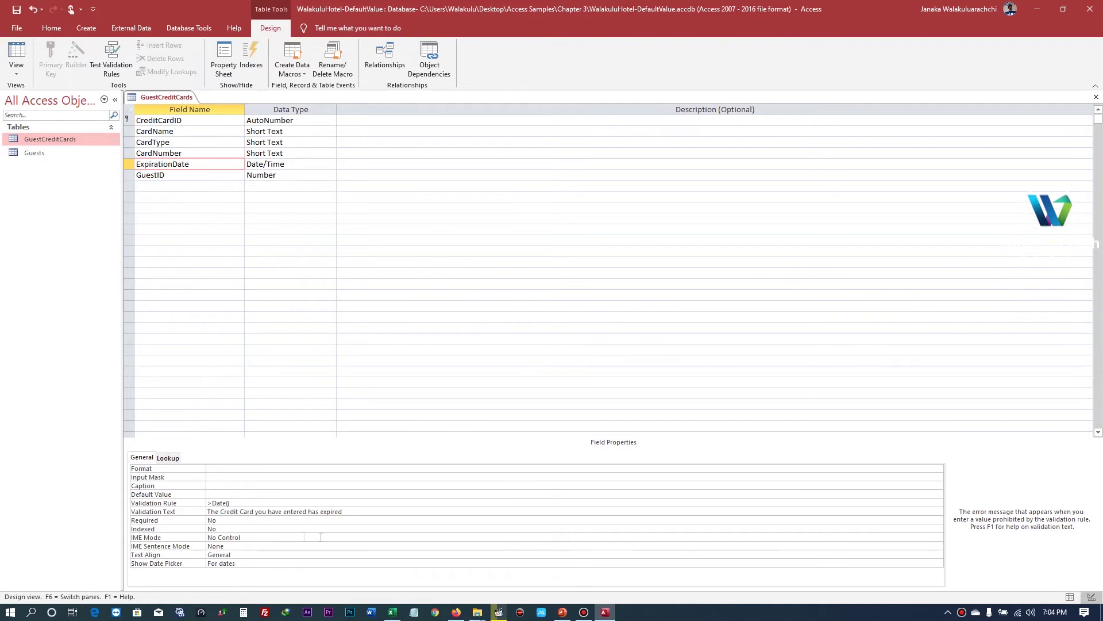
type("!")
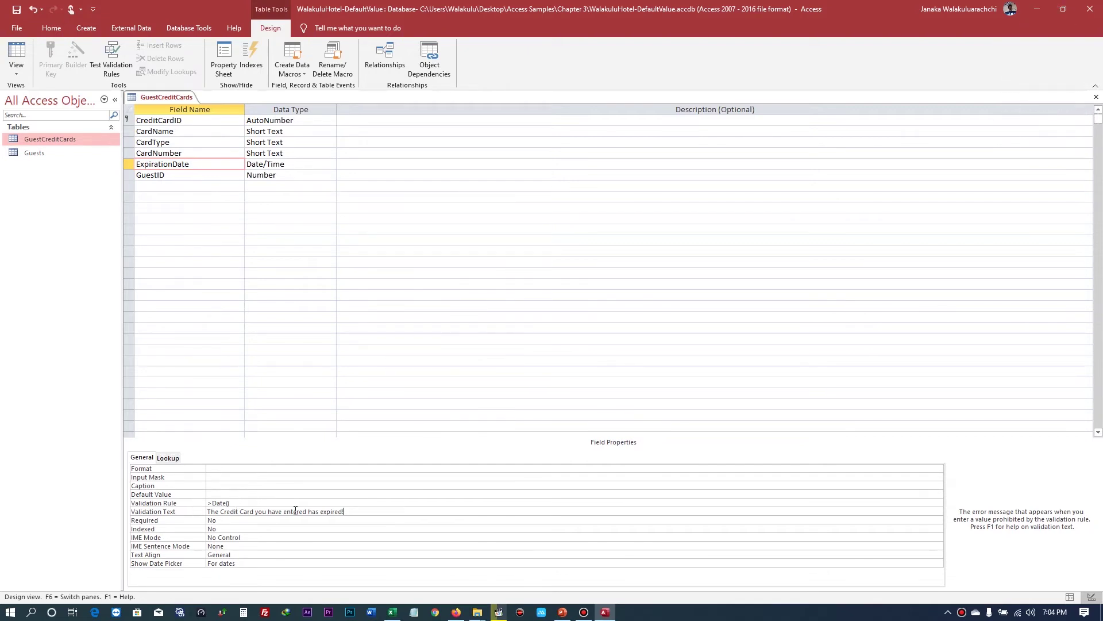
Set the CardType field's validation rule to ="Visa" Or "Mastercard" using the Expression Builder
left_click(190, 141)
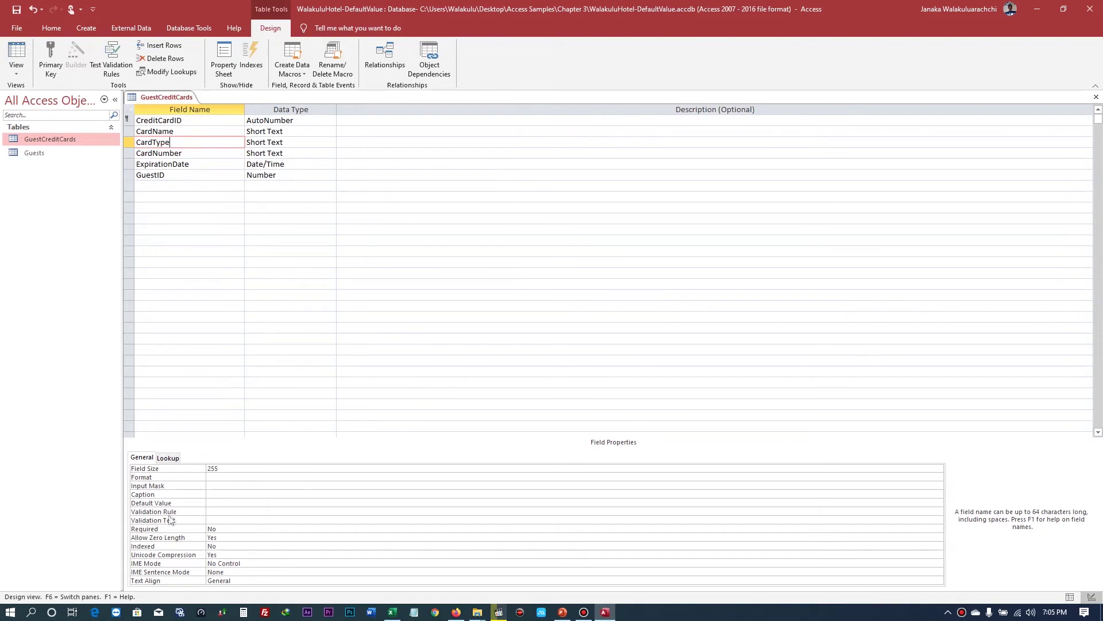
left_click(214, 512)
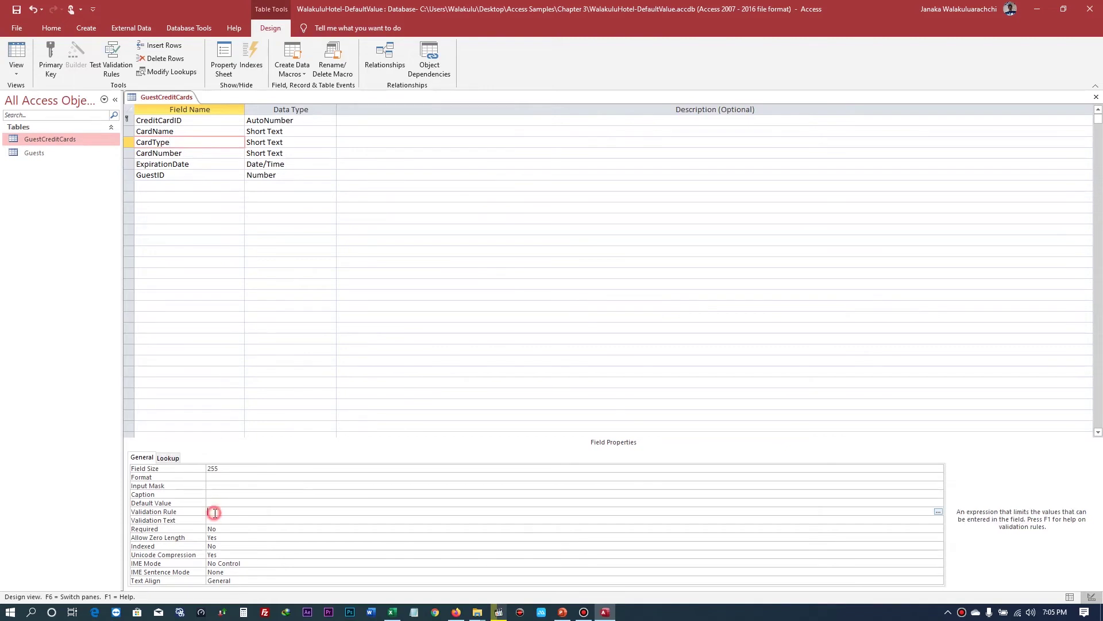
left_click(939, 512)
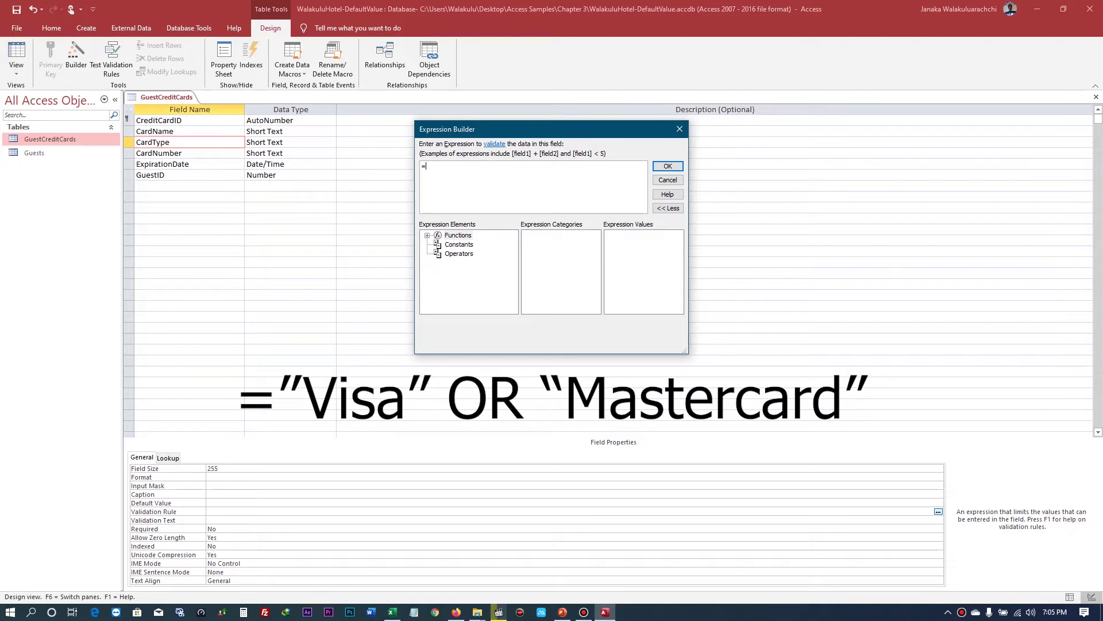
type("Visa\" OR \"Mastercard\"")
left_click(668, 165)
left_click(238, 520)
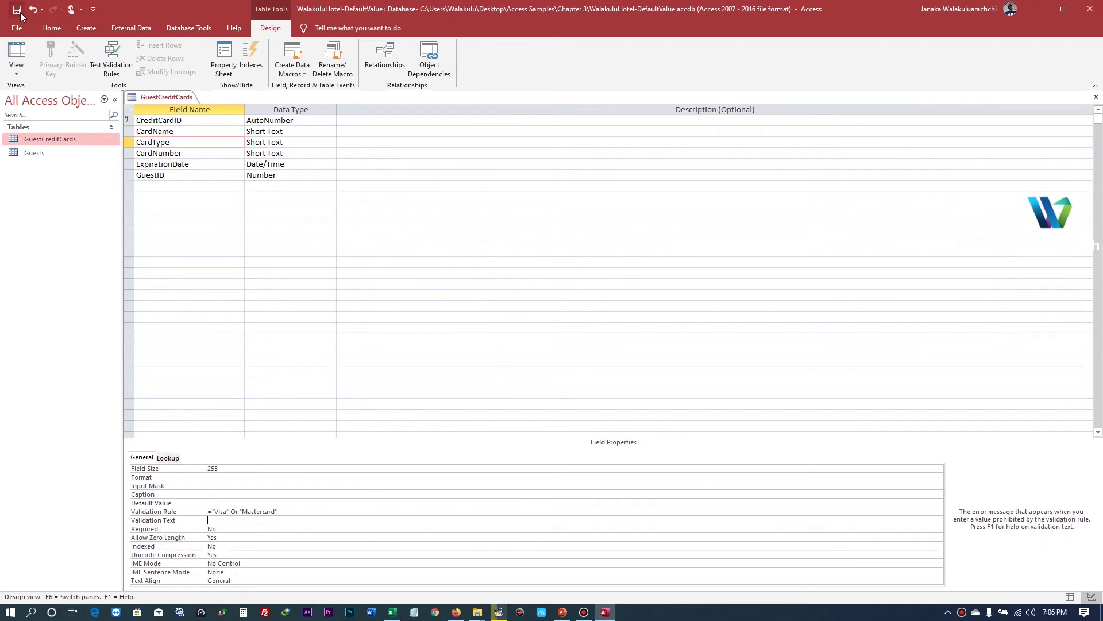
Save the table design without testing existing data against the new rules, and show the table in Datasheet view
left_click(16, 54)
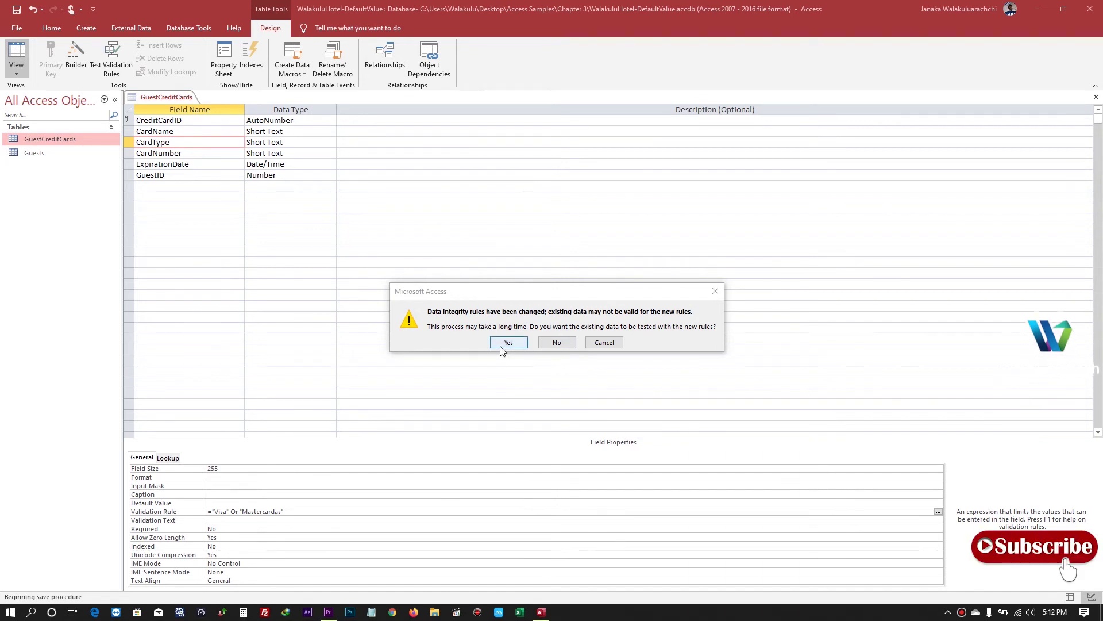
left_click(555, 343)
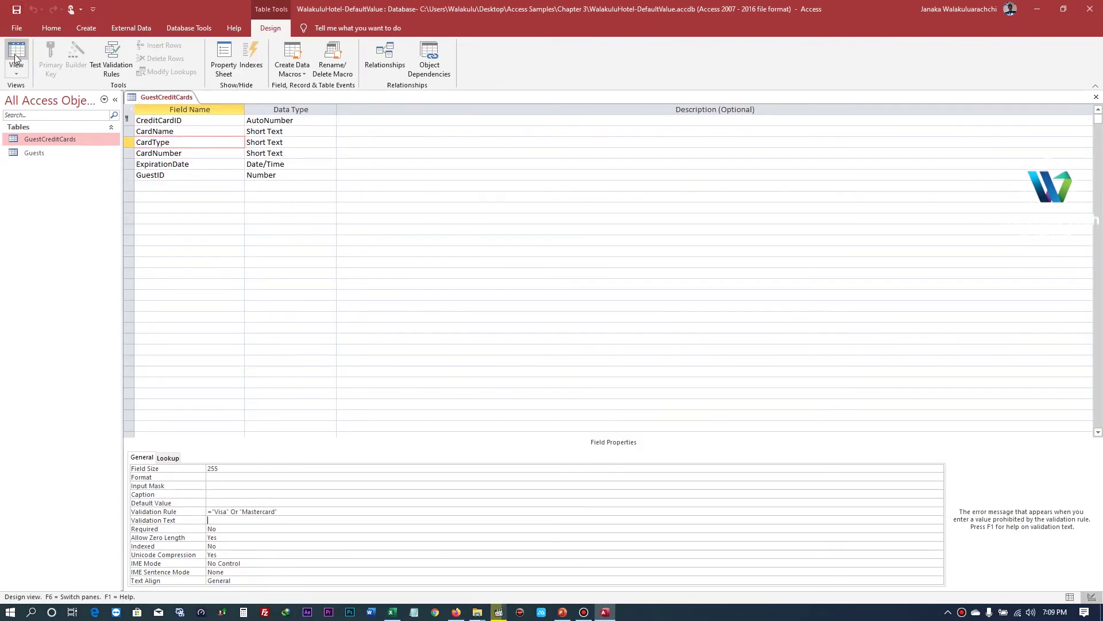
left_click(15, 58)
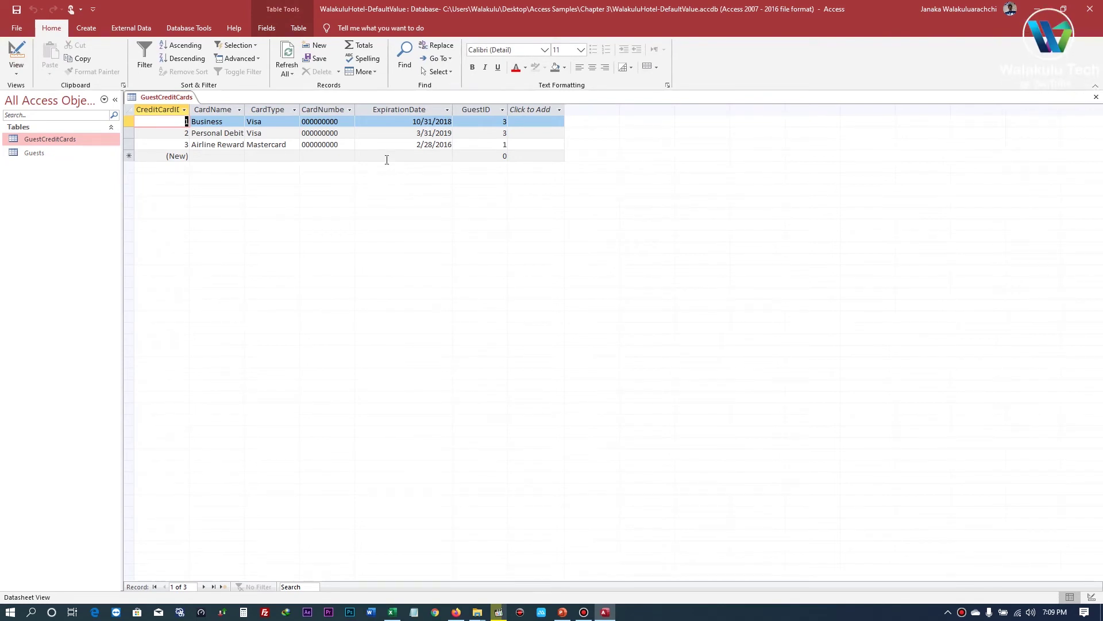
Start a new record with the card name Business and try Amex as its card type
left_click(220, 157)
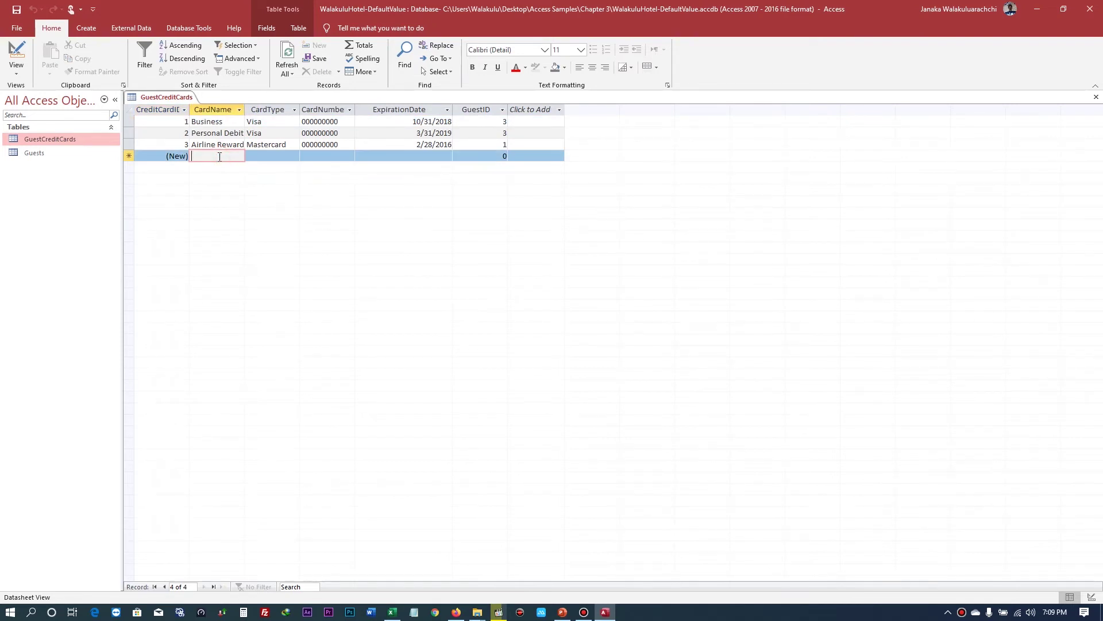
type("Business")
key("Tab")
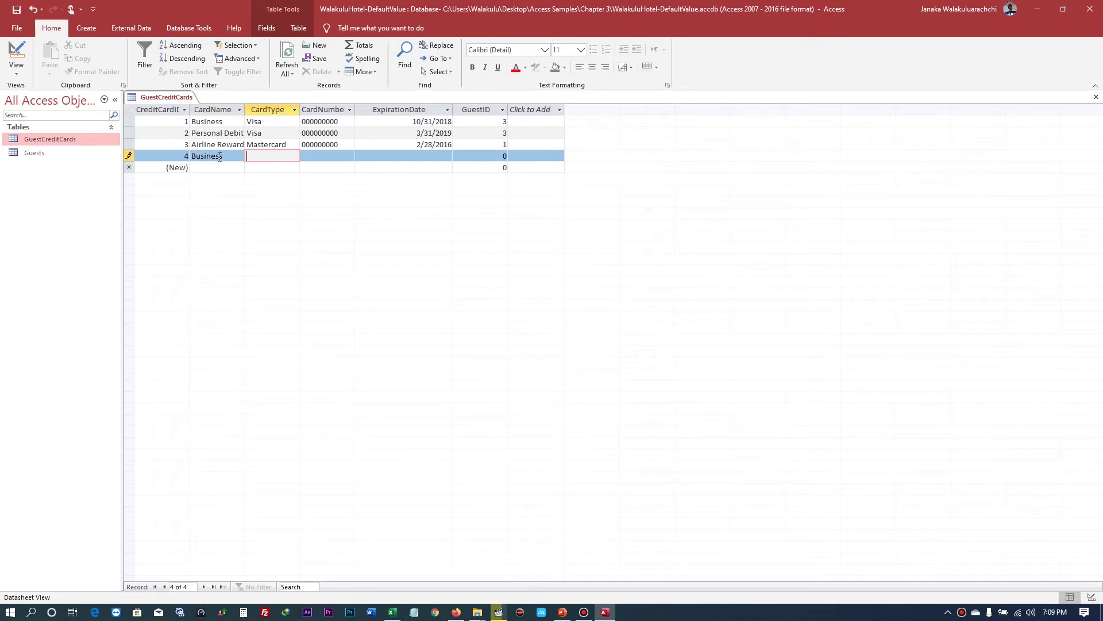
type("Amex")
left_click(327, 157)
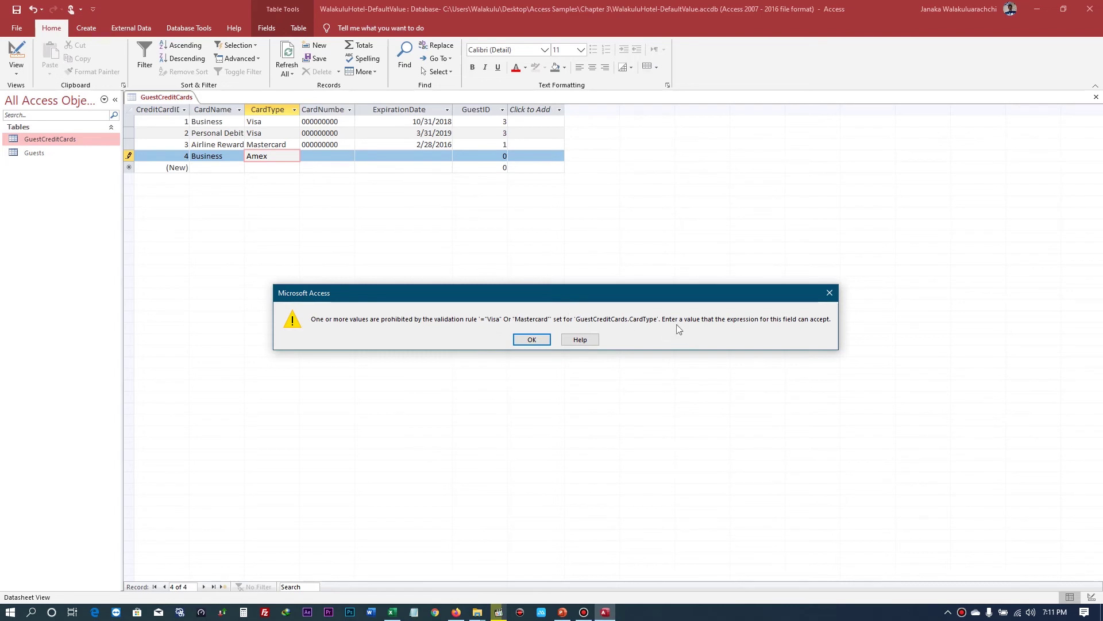
left_click(539, 340)
Replace the new record's card type with Visa
double_click(269, 156)
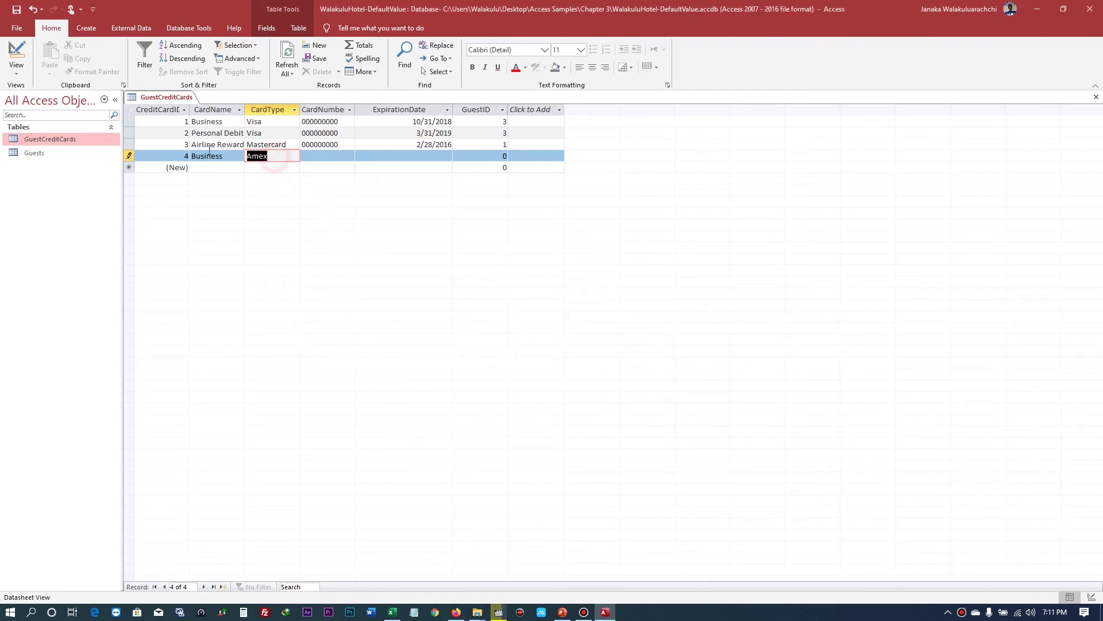
key("Delete")
left_click(321, 158)
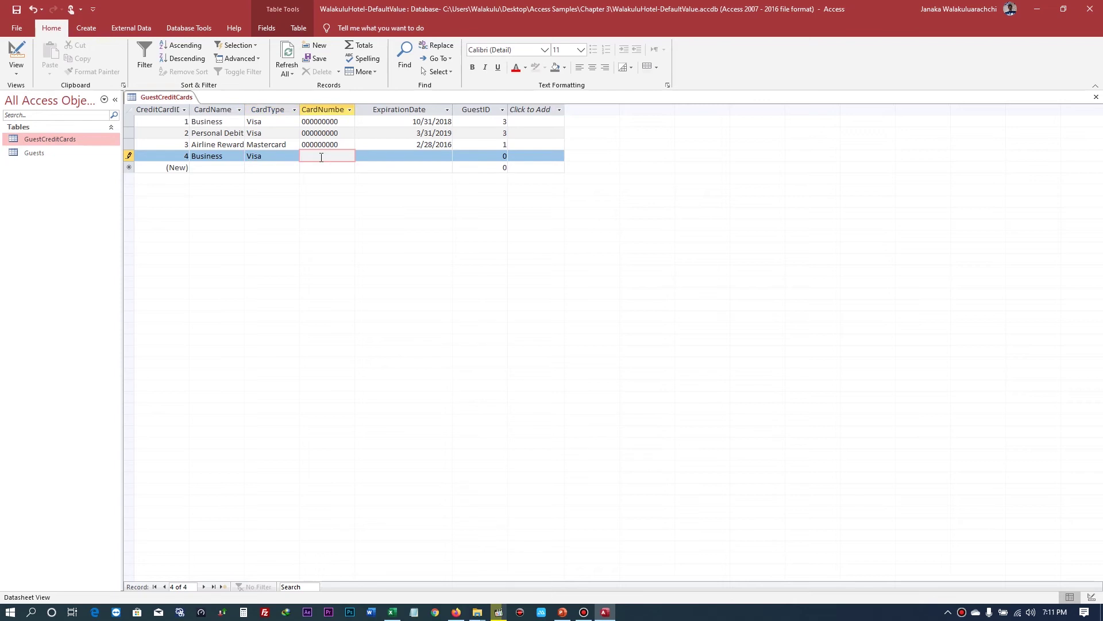
Change the new record's card type to Mastercard and enter the card number
double_click(277, 156)
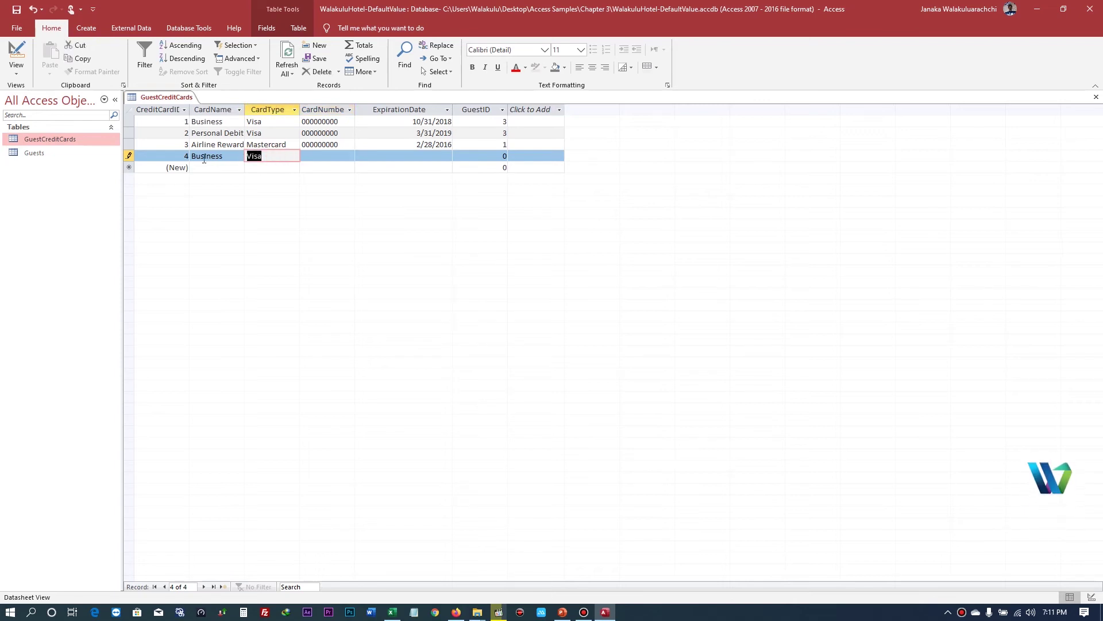
type("Mast")
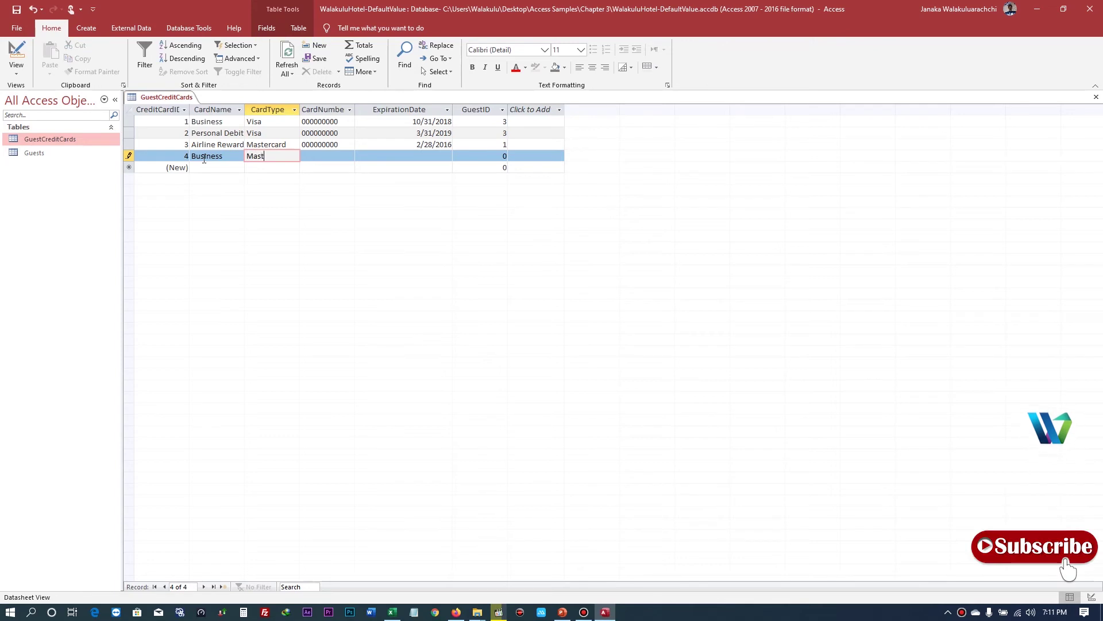
type("ercard")
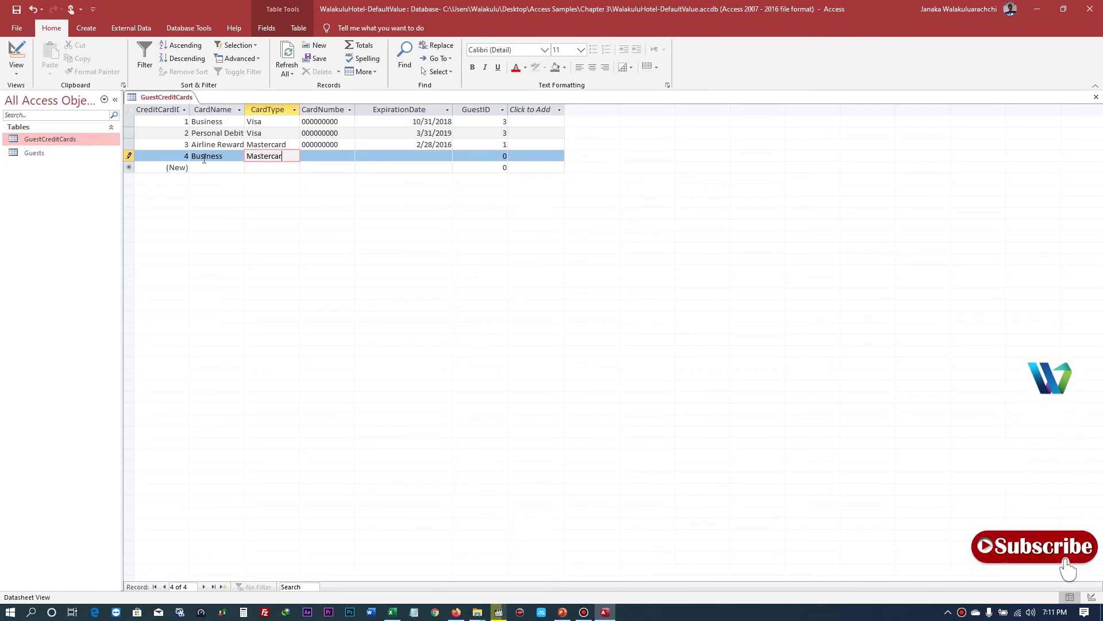
left_click(330, 156)
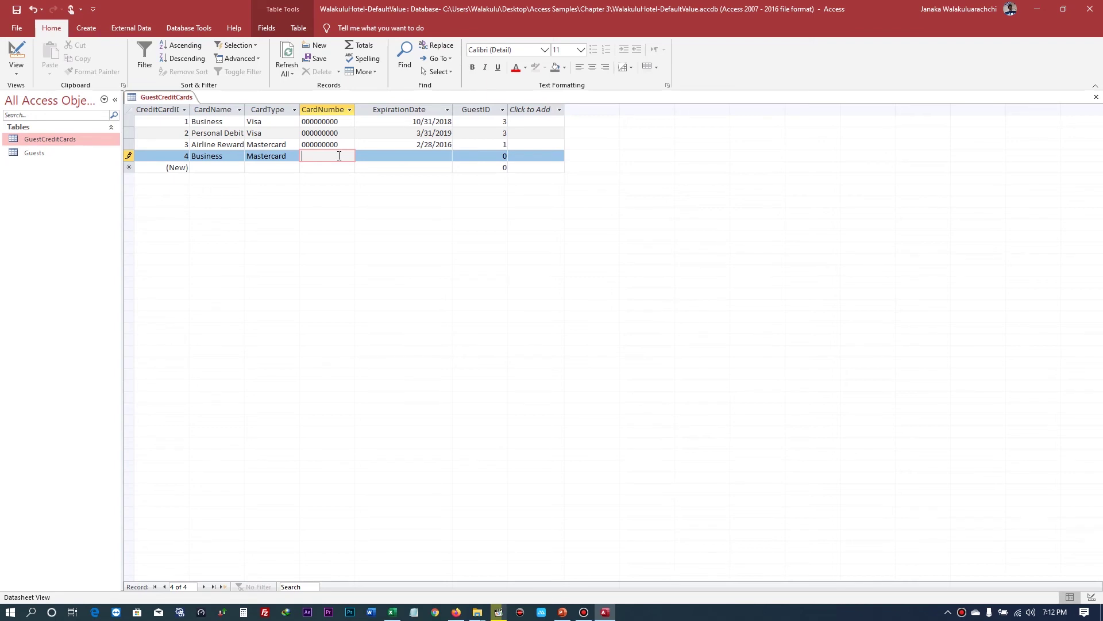
type("000000000")
Try November 6, 2019 from the date picker as the new record's expiration date
left_click(423, 154)
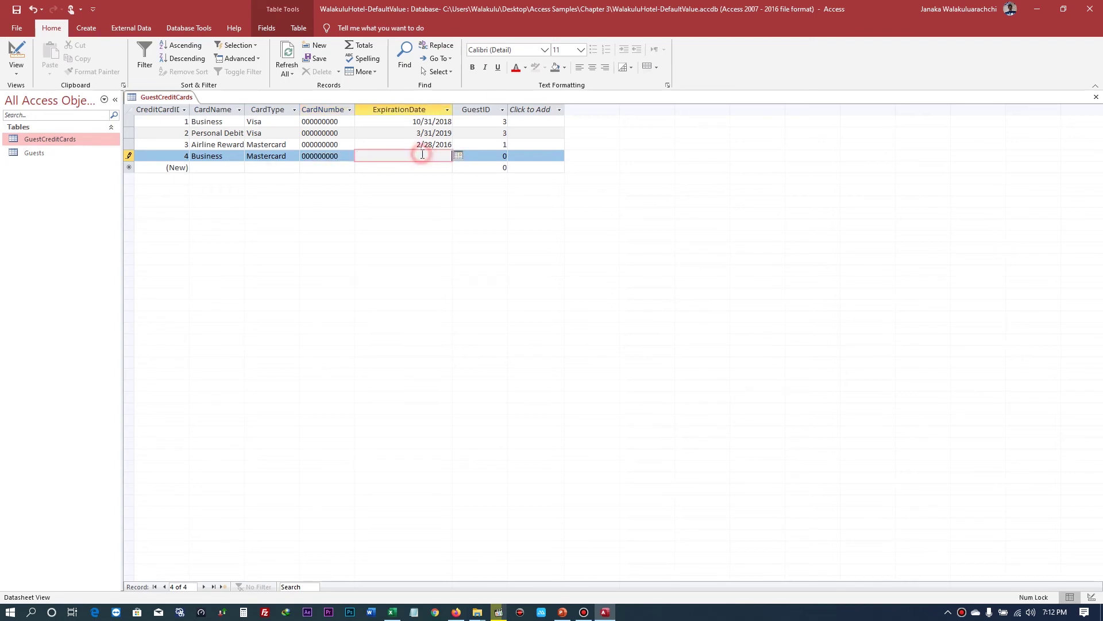
left_click(459, 155)
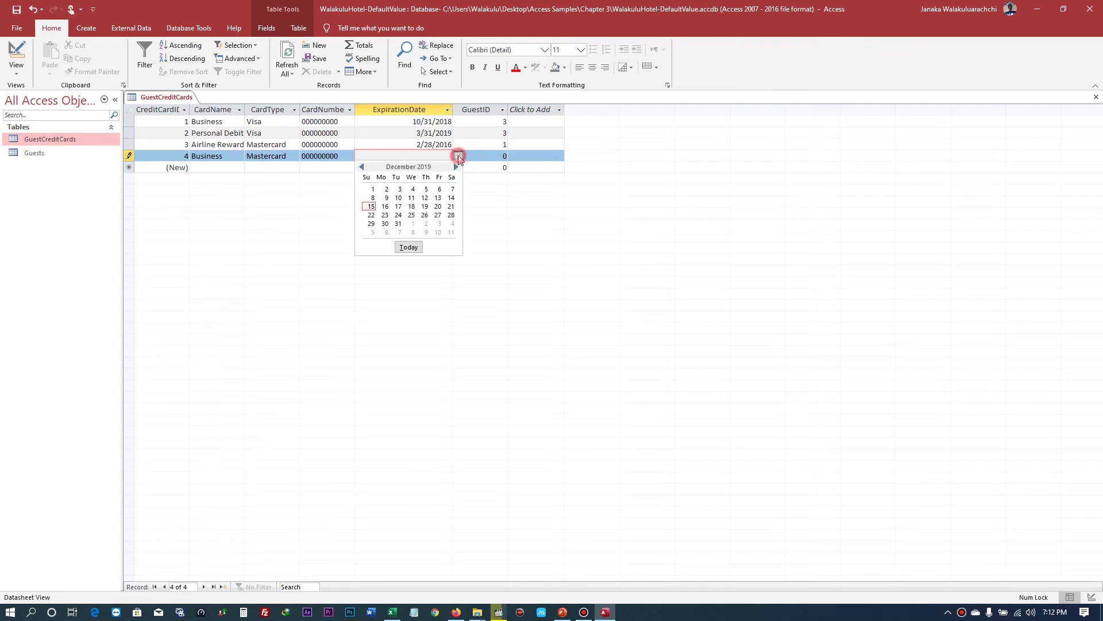
left_click(362, 167)
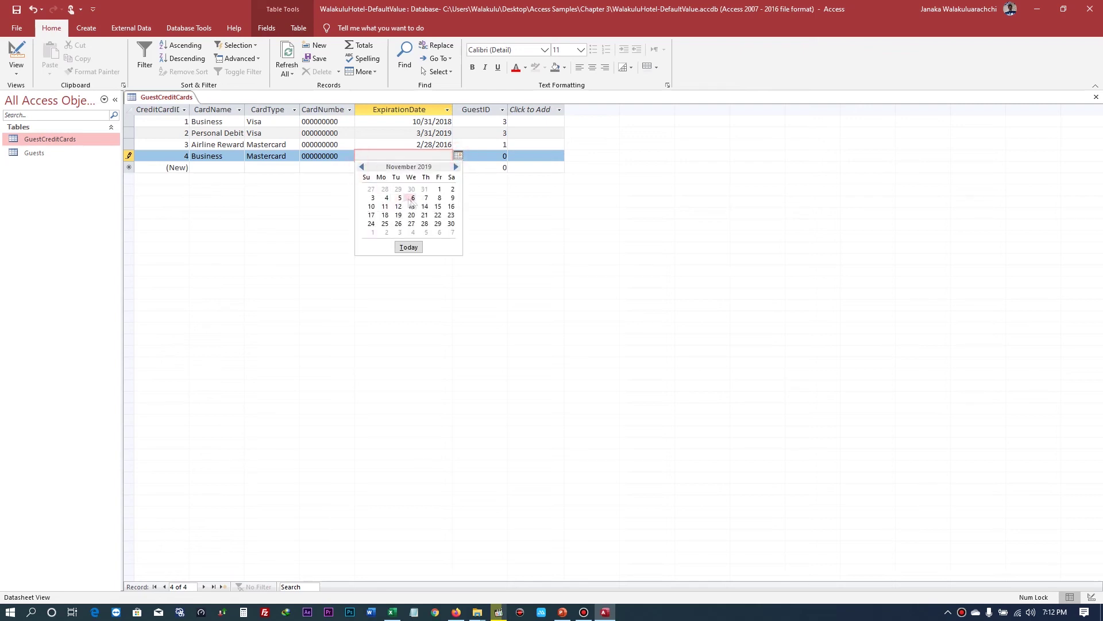
left_click(410, 199)
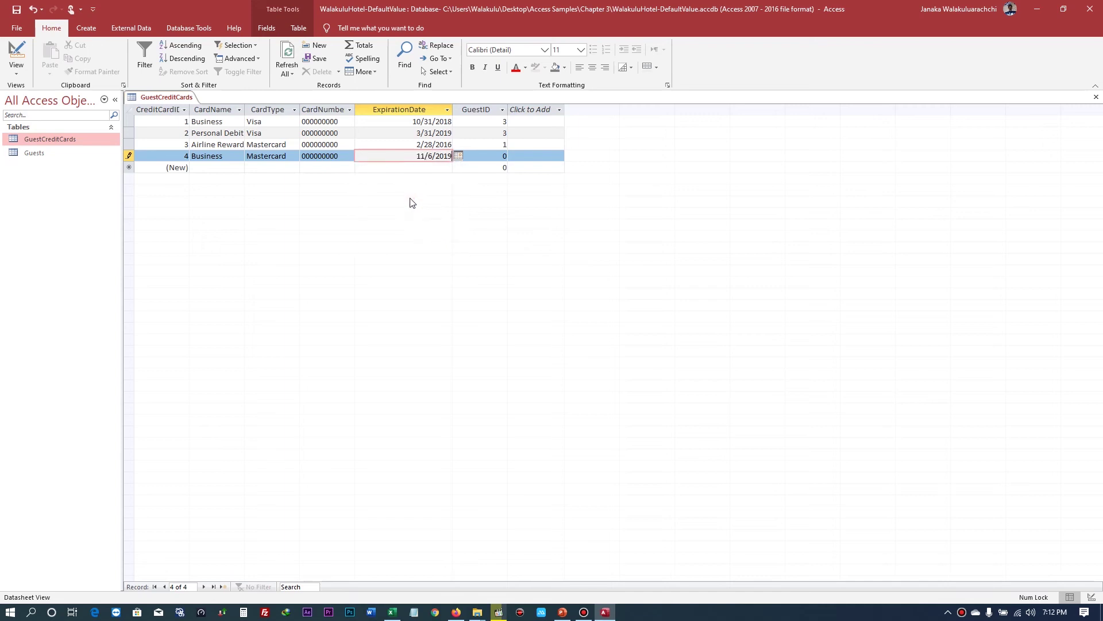
left_click(501, 156)
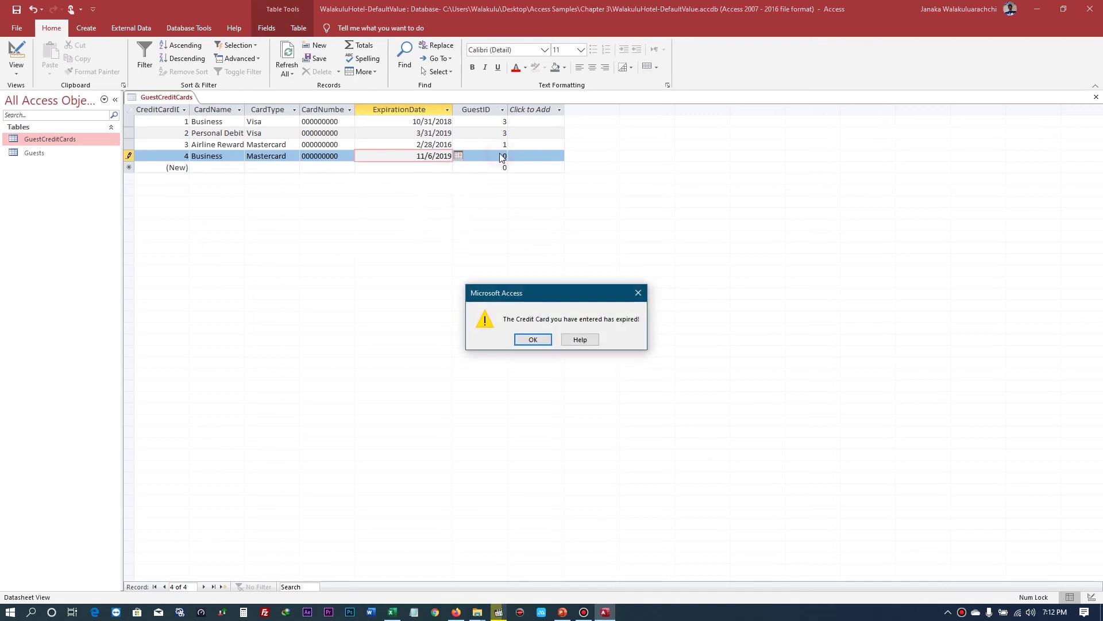